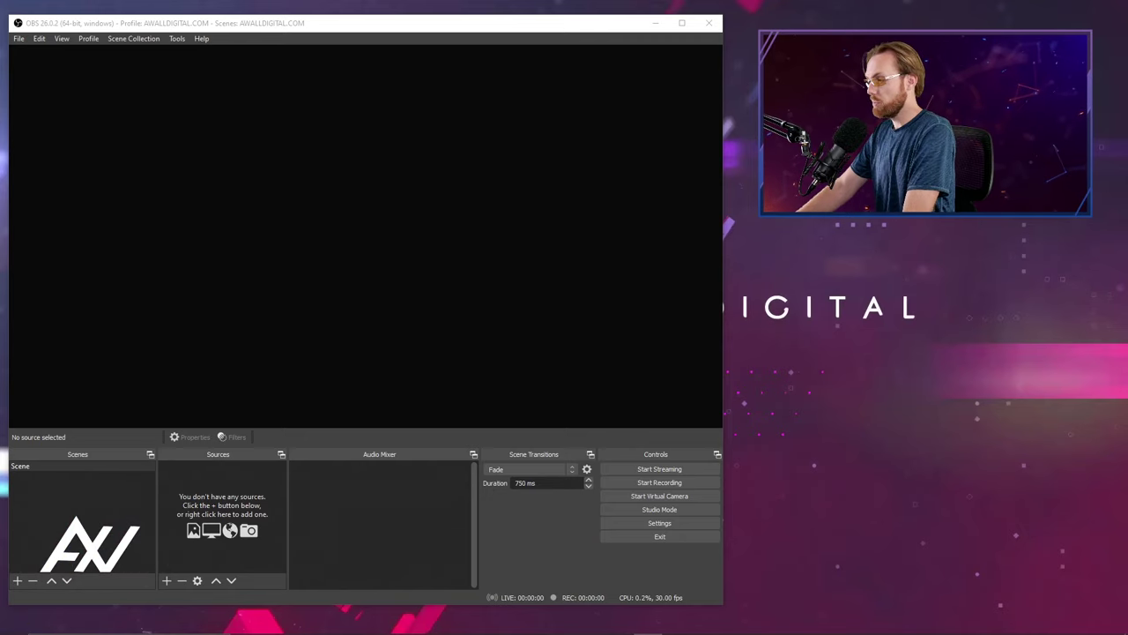
Step: Open the Windows Sound settings page from the tray volume icon
left_click_drag(991, 220, 1010, 592)
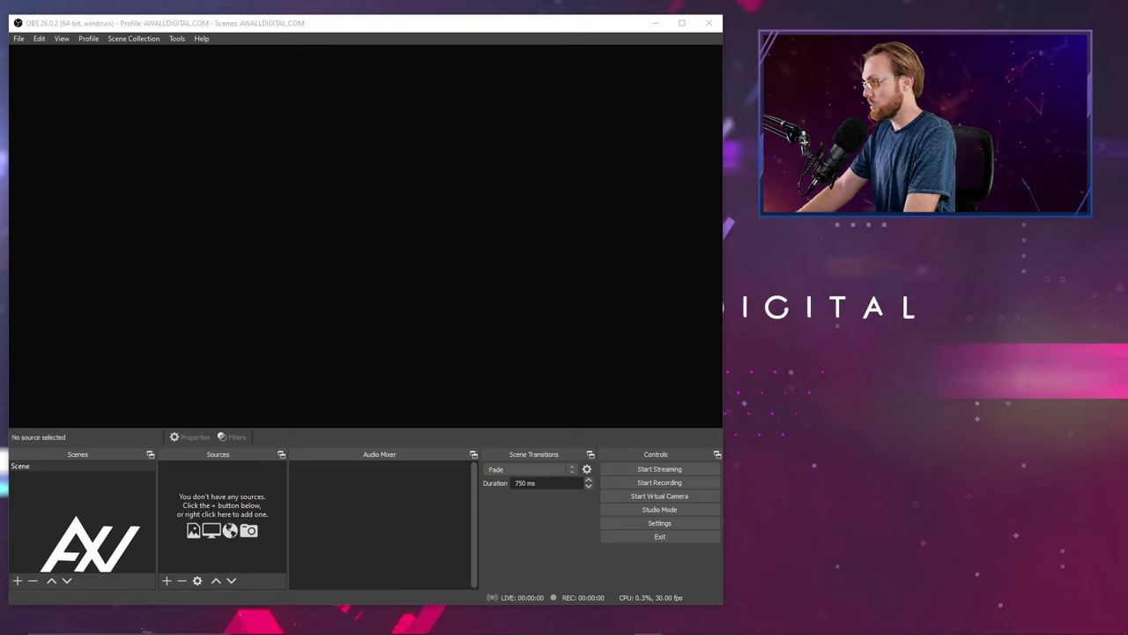
mouse_move(1054, 622)
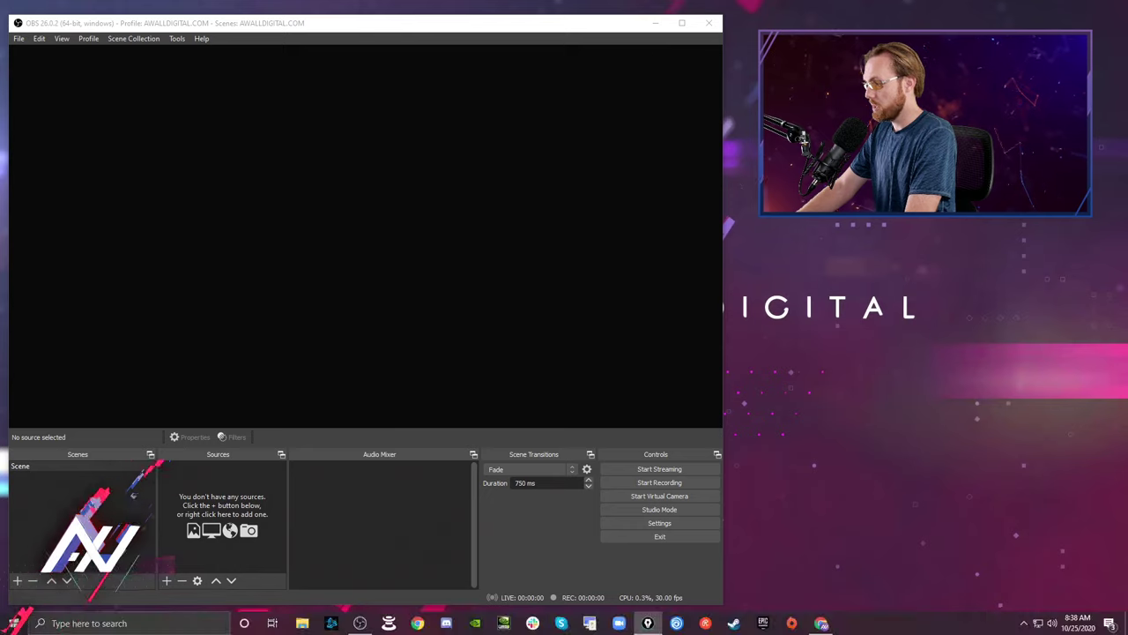
right_click(1052, 625)
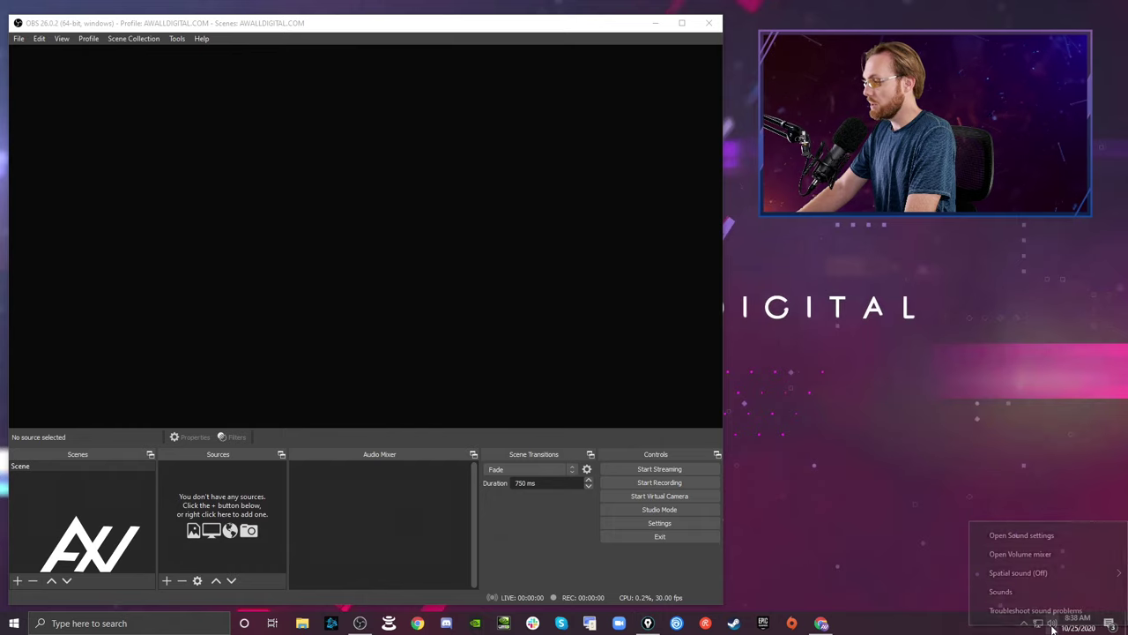
left_click(1064, 532)
left_click_drag(535, 44, 506, 41)
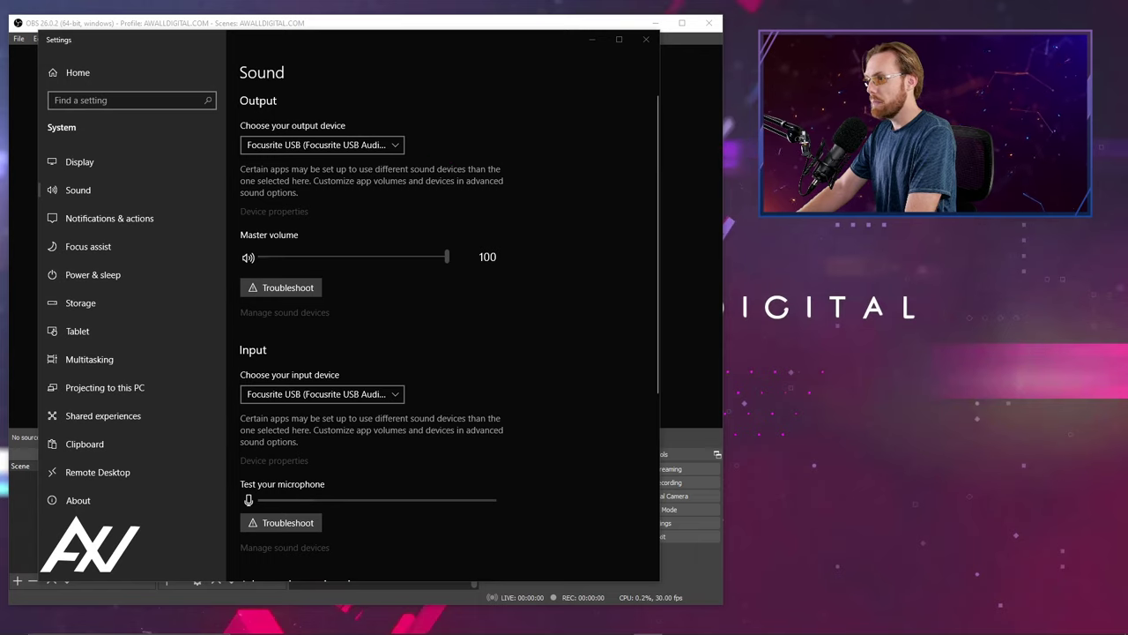
Step: Keep Focusrite USB as the output device and scroll down to Related Settings
left_click(376, 144)
left_click(377, 146)
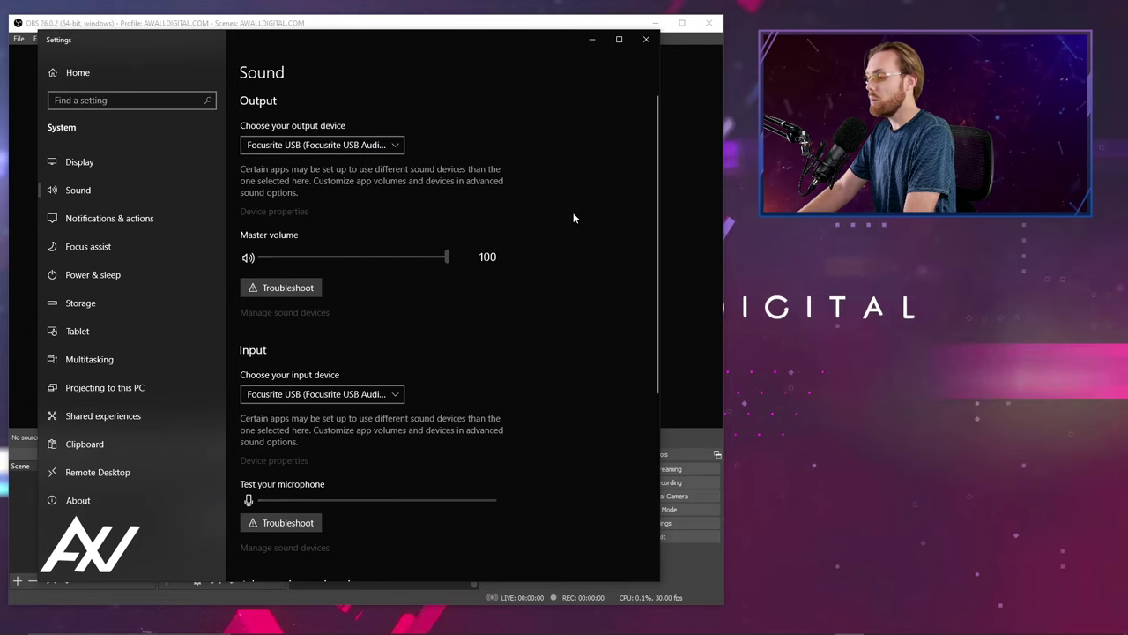
scroll(573, 218, "down", 5)
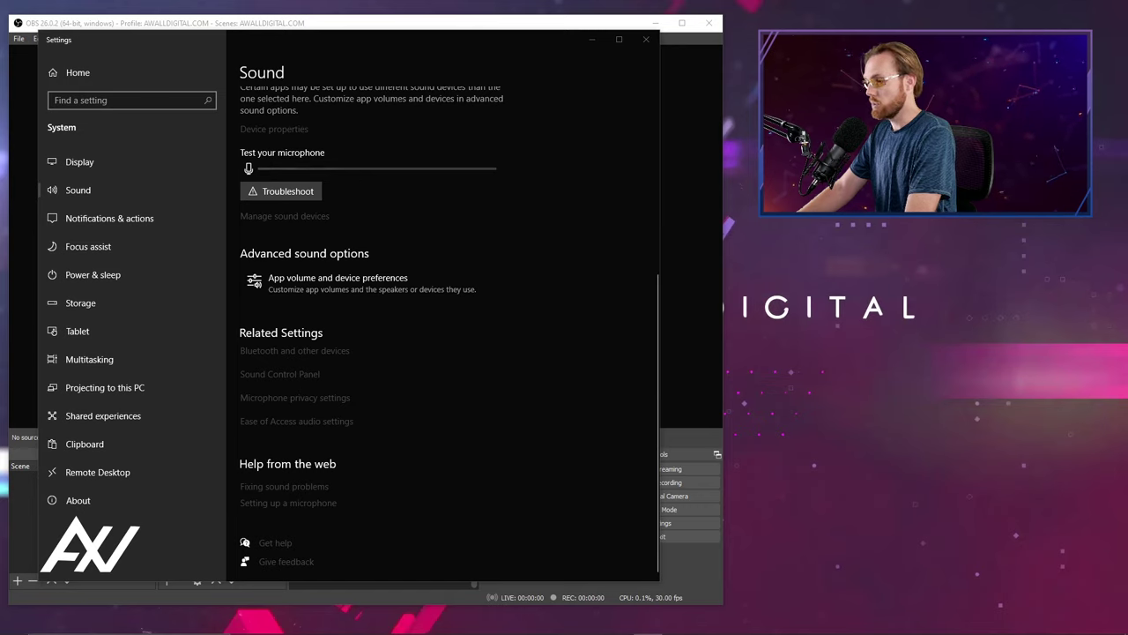
Step: Open the classic Sound Control Panel's Playback list, showing Focusrite USB as the default device
left_click(294, 373)
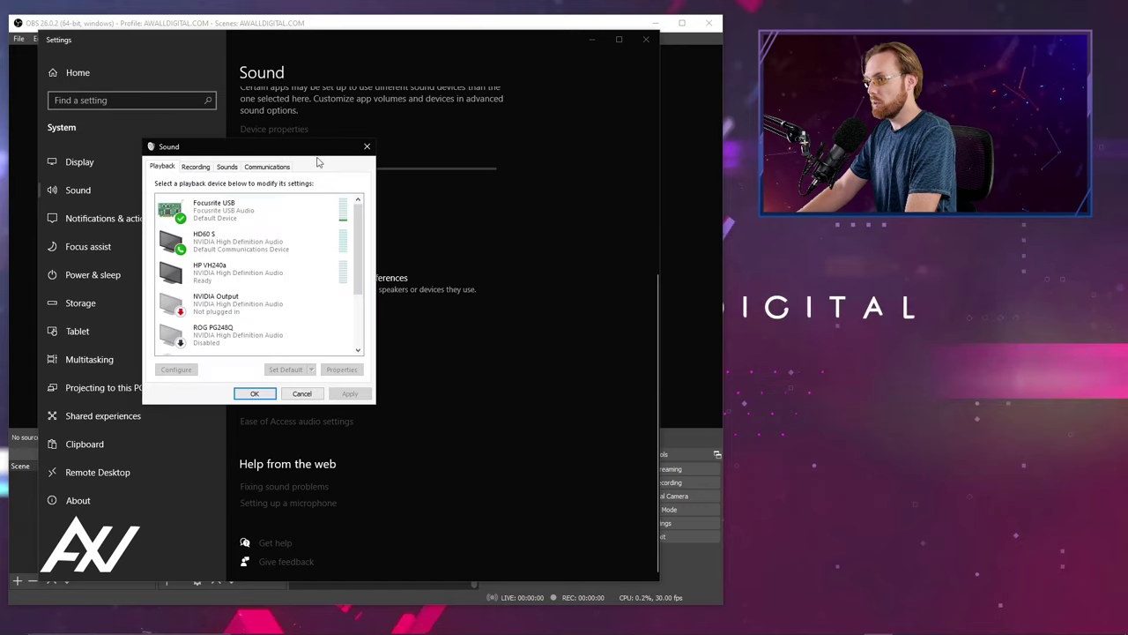
left_click_drag(327, 144, 400, 98)
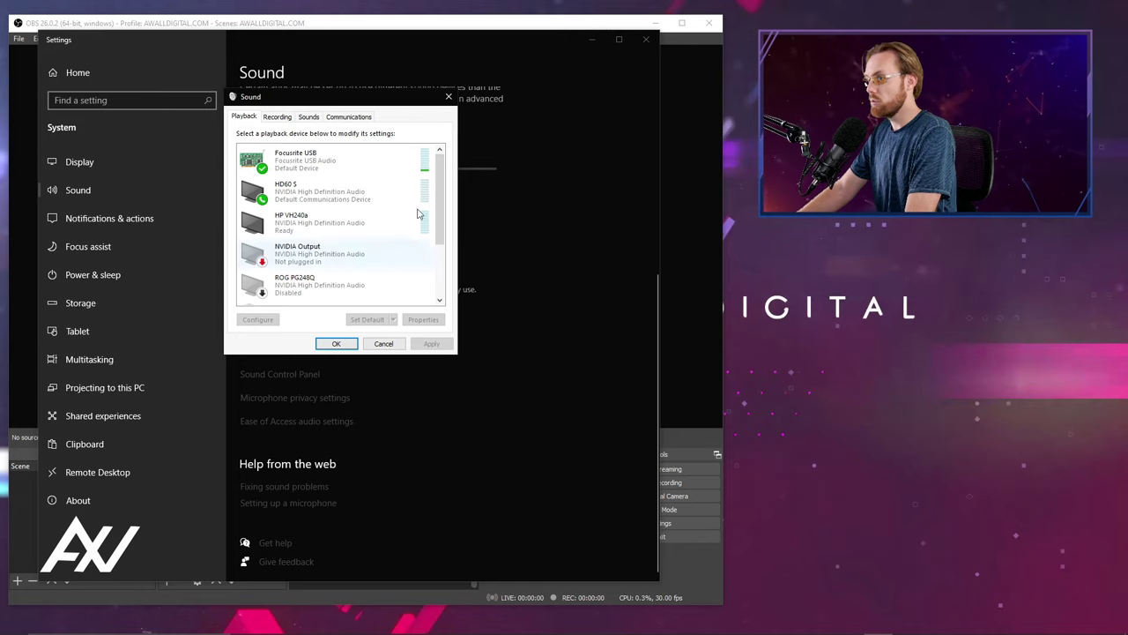
left_click_drag(317, 96, 328, 91)
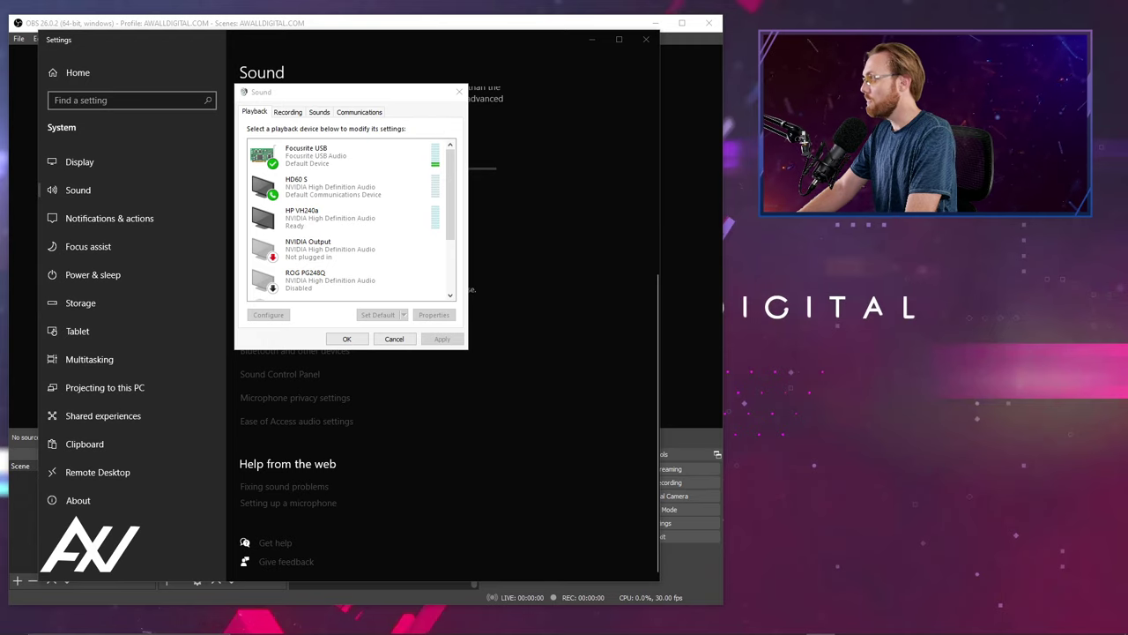
left_click_drag(1127, 203, 269, 29)
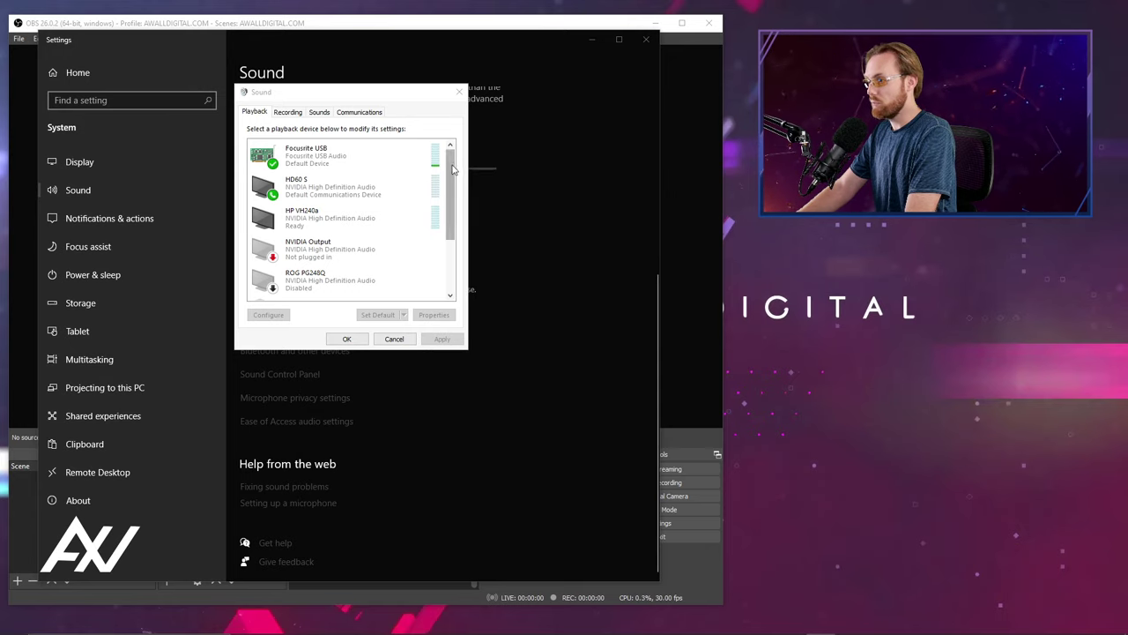
left_click_drag(450, 176, 449, 153)
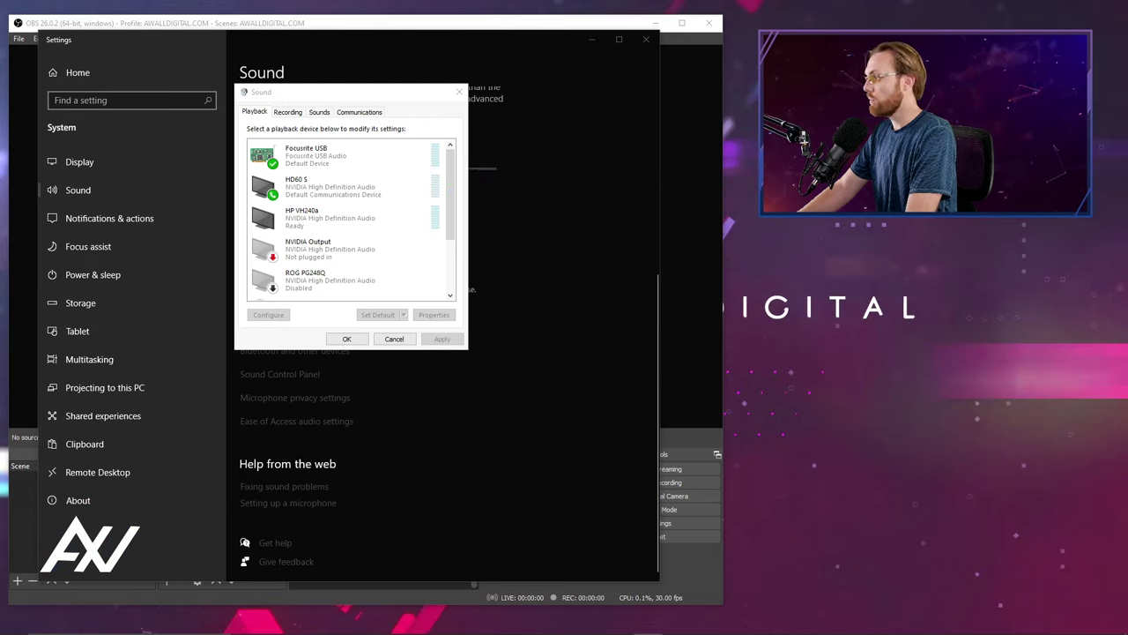
Step: Disable HP VH240a, make Focusrite USB the default communications device, and close the Sound dialog
right_click(379, 221)
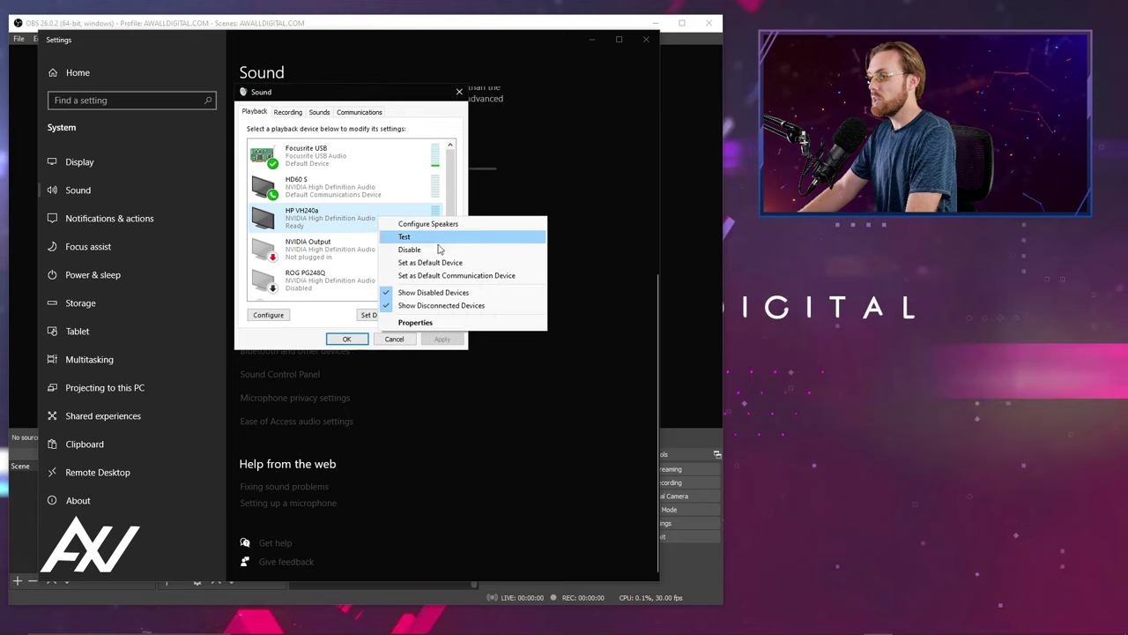
left_click(406, 249)
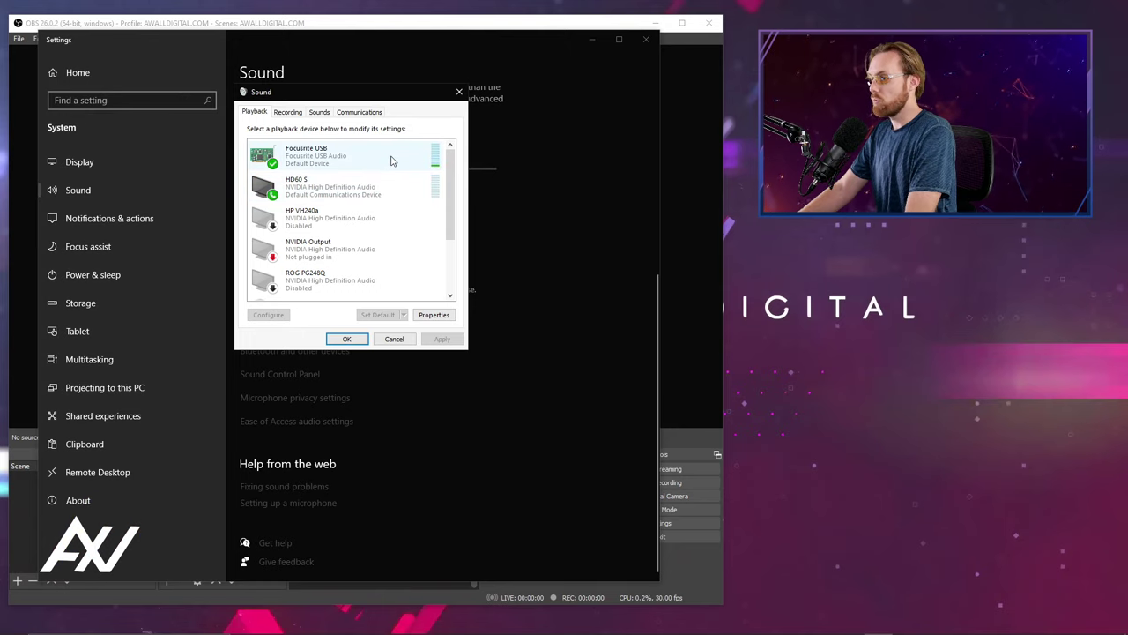
right_click(392, 160)
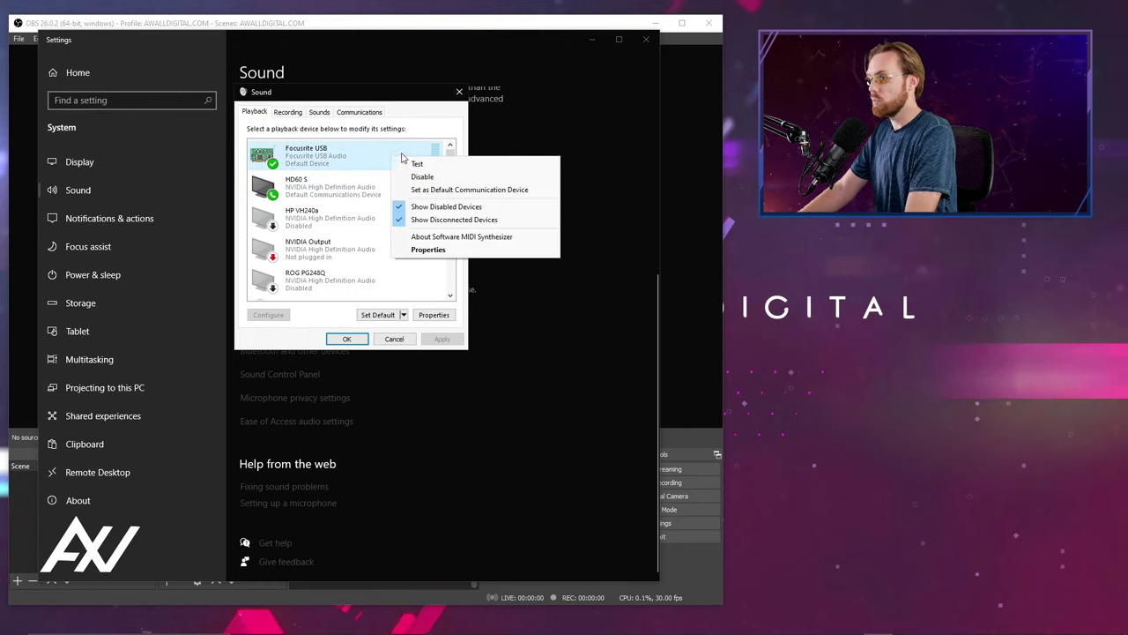
left_click(419, 189)
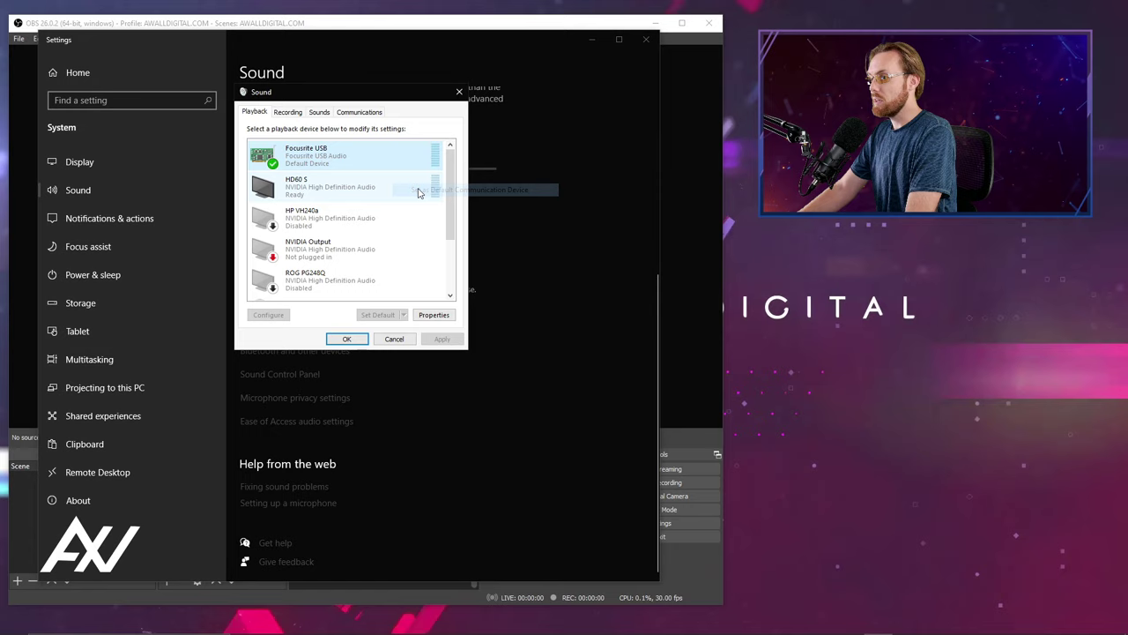
right_click(407, 159)
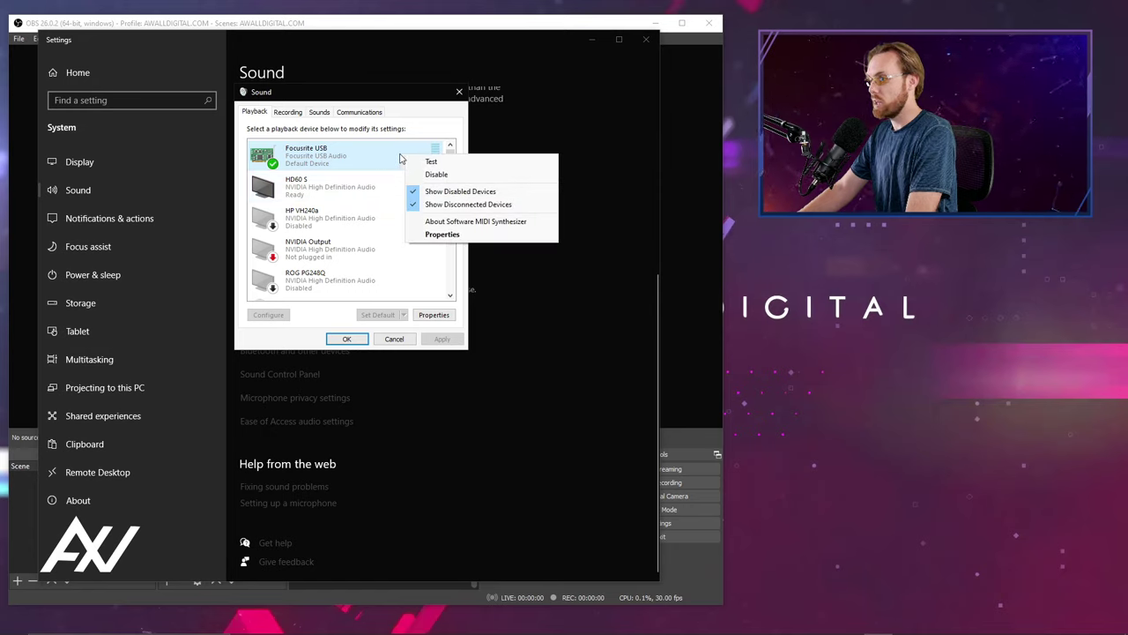
left_click(399, 158)
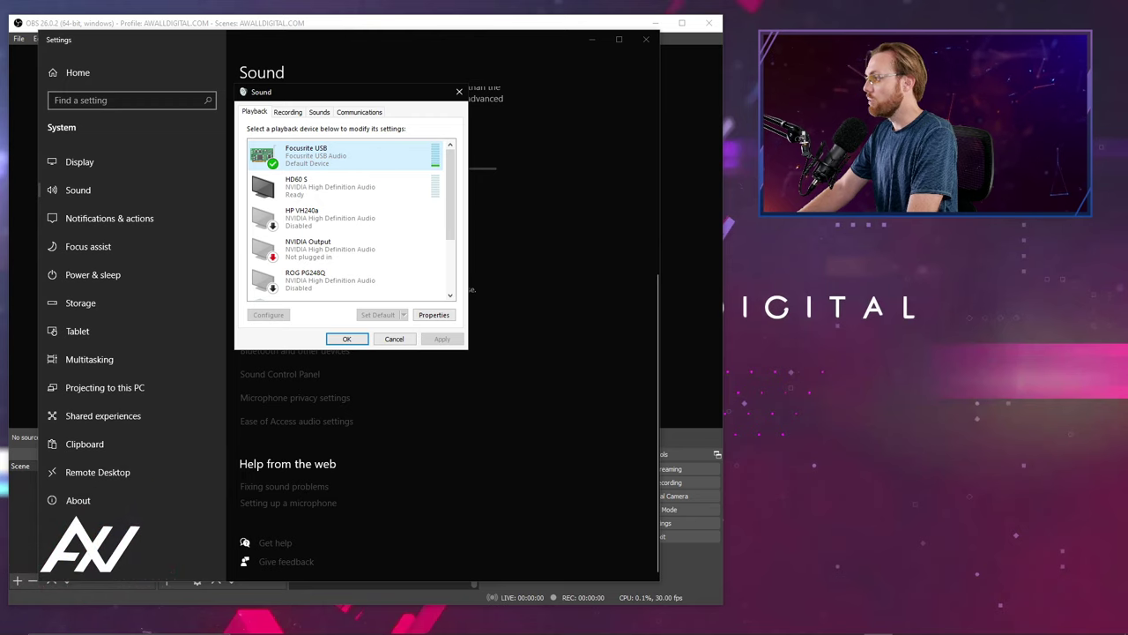
left_click(1125, 95)
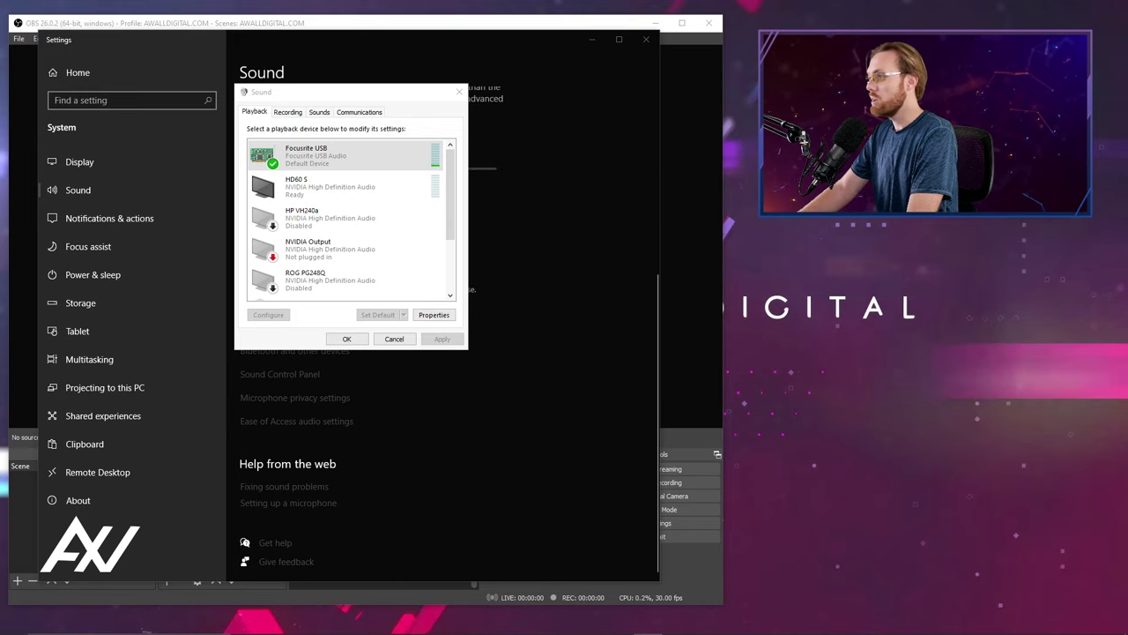
Step: Close the Sound control panel and Windows Settings, and maximize the OBS window
left_click(458, 92)
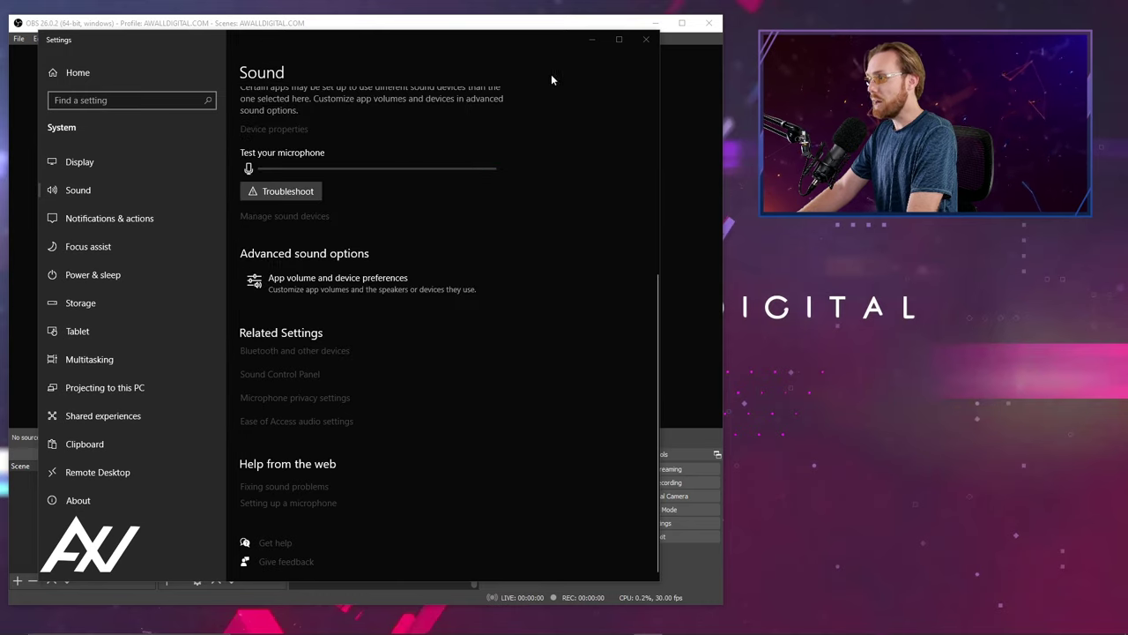
left_click(648, 42)
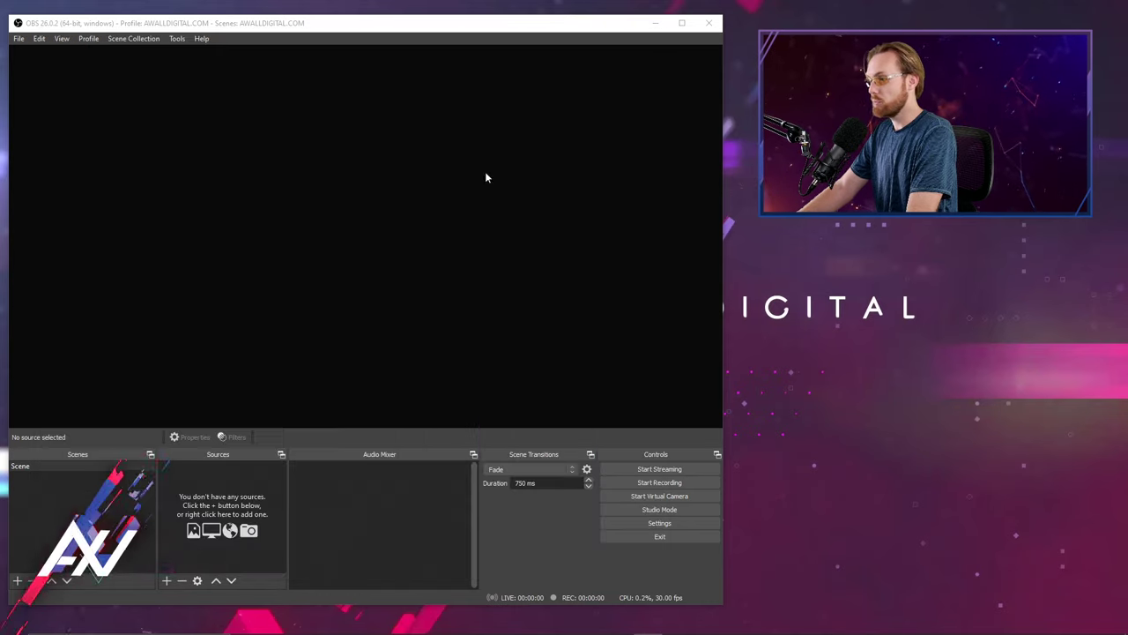
left_click(681, 22)
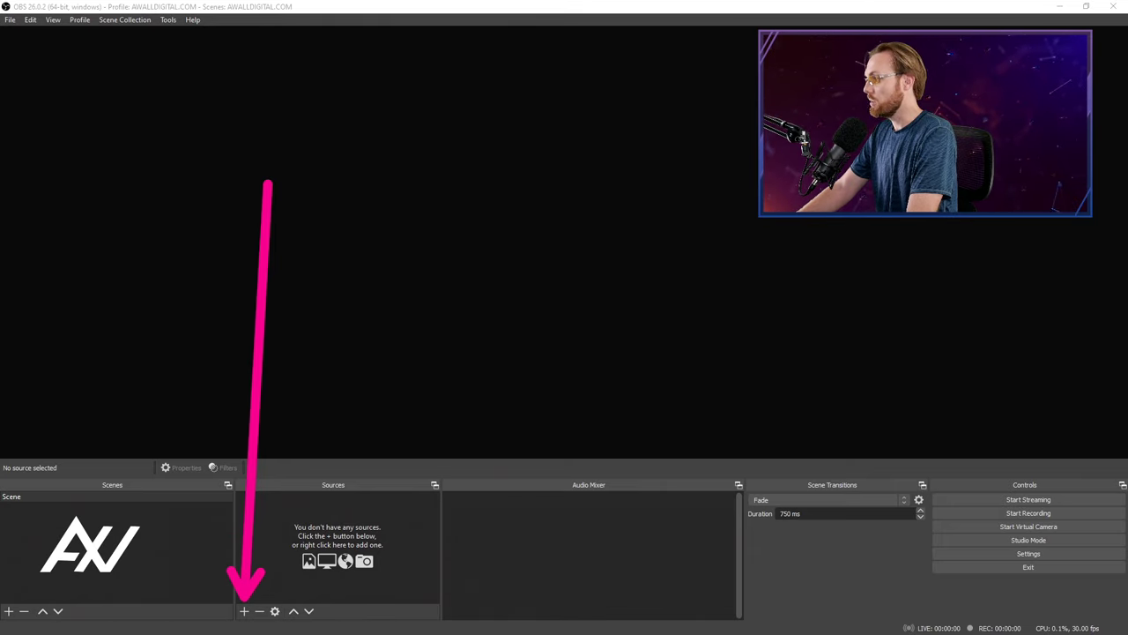
Step: Add an Audio Output Capture source and name it 'Focusrite Solo'
left_click(248, 619)
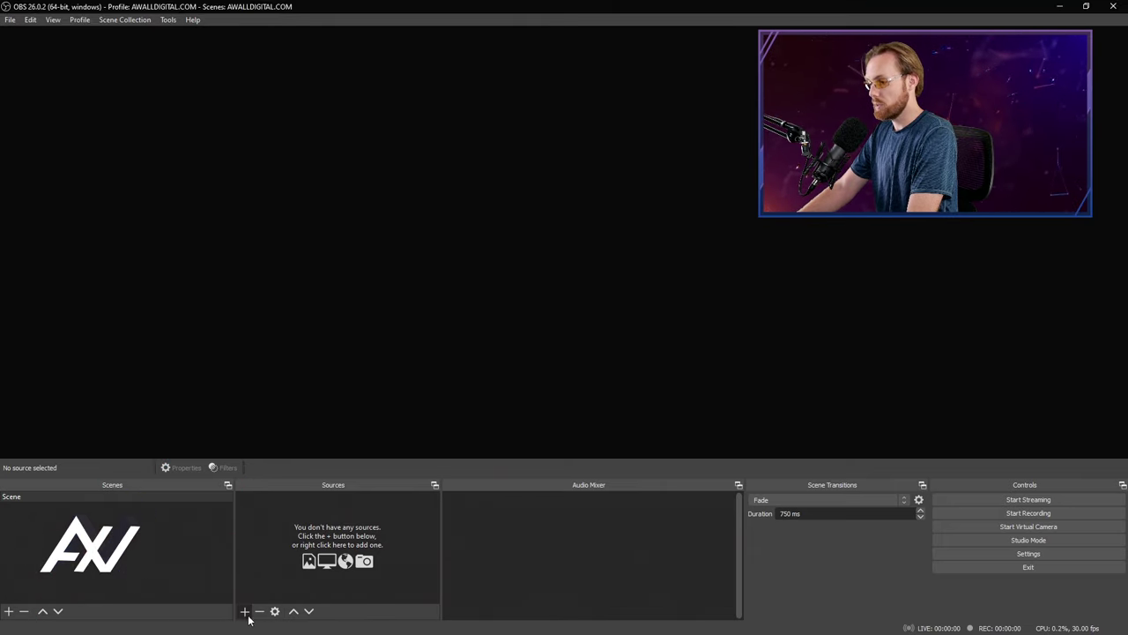
left_click(245, 611)
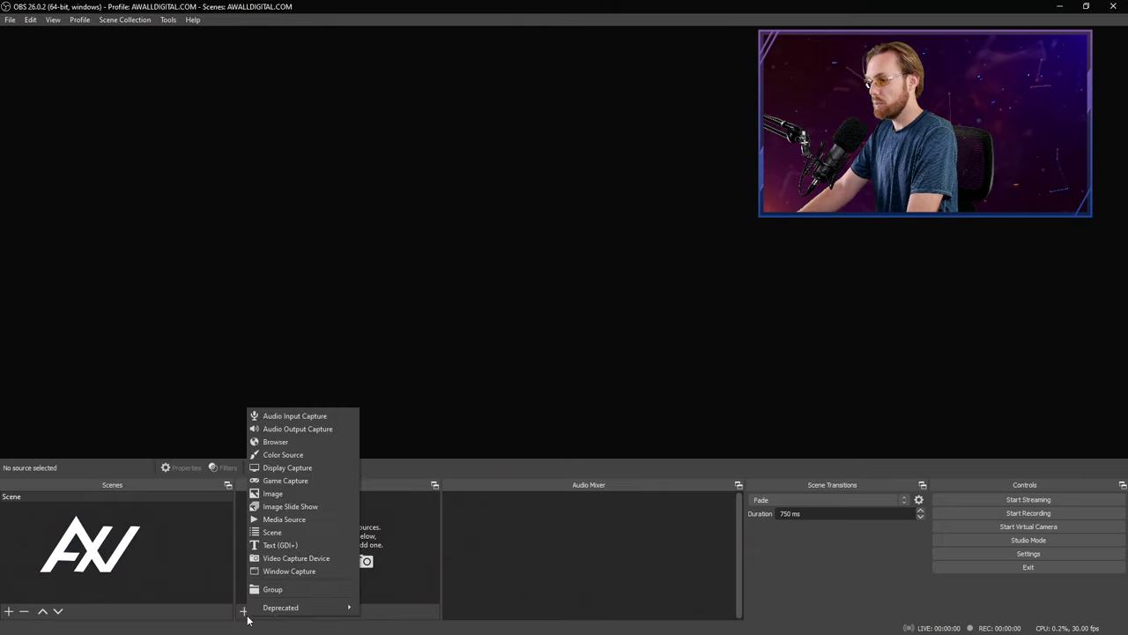
left_click(346, 429)
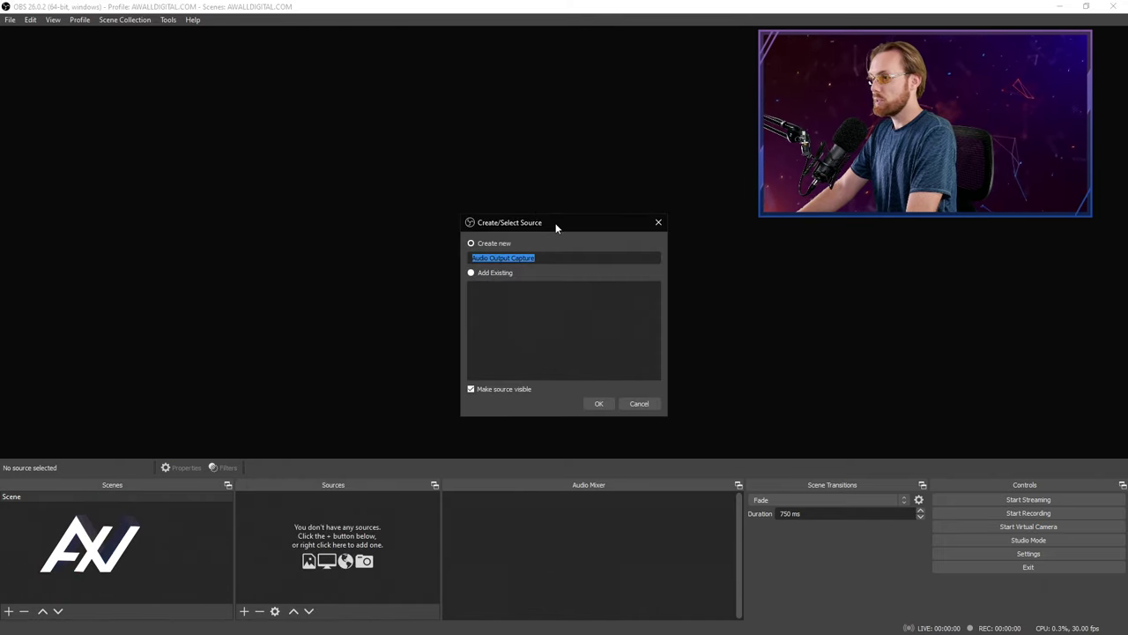
left_click_drag(556, 228, 219, 120)
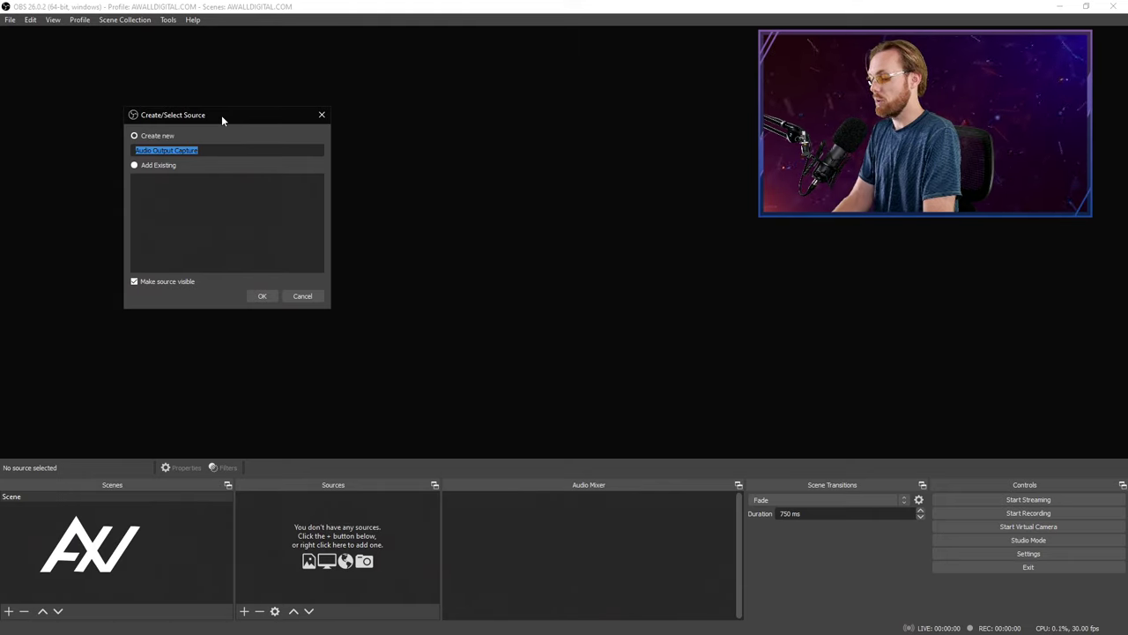
type("Foc")
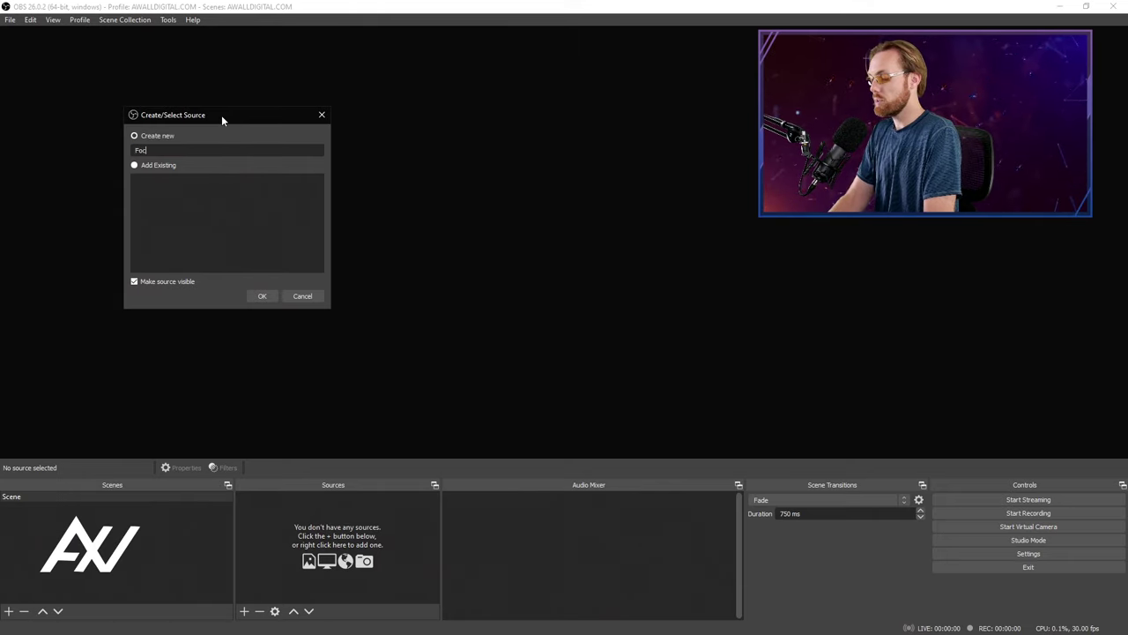
type("us")
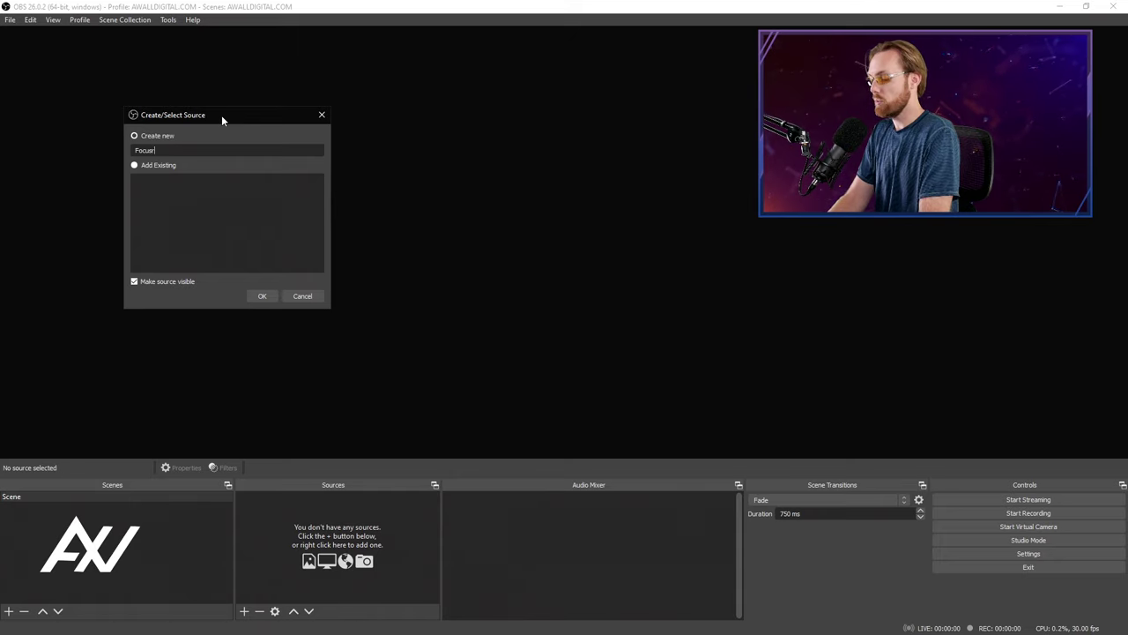
type("rite Solo")
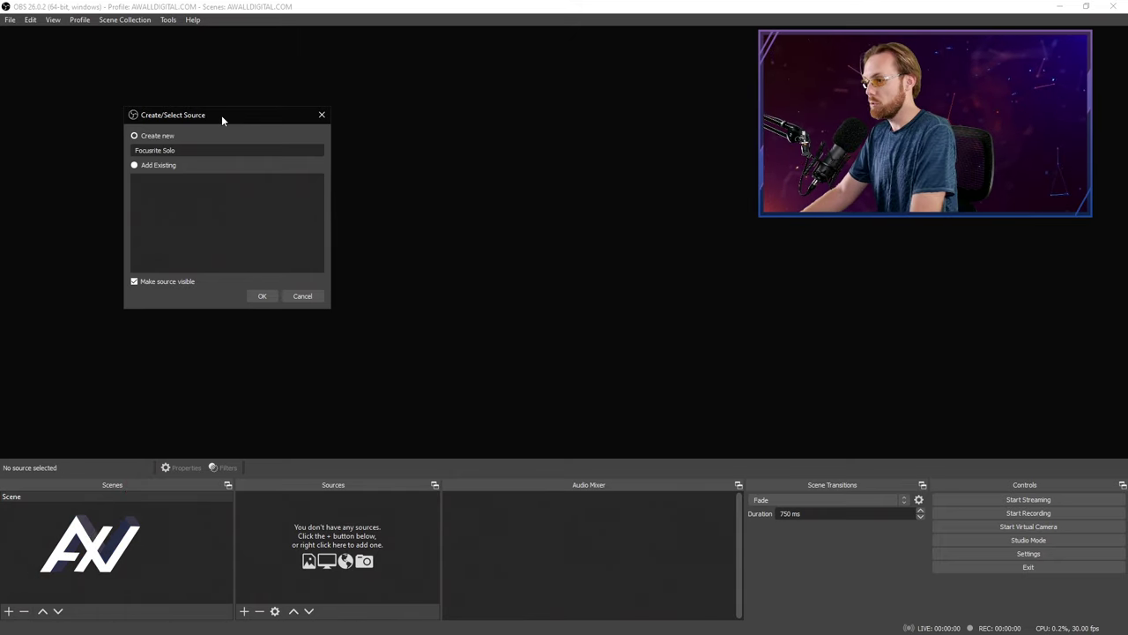
Step: Create the Focusrite Solo source with device timestamps off and Device set to Focusrite USB
left_click(261, 296)
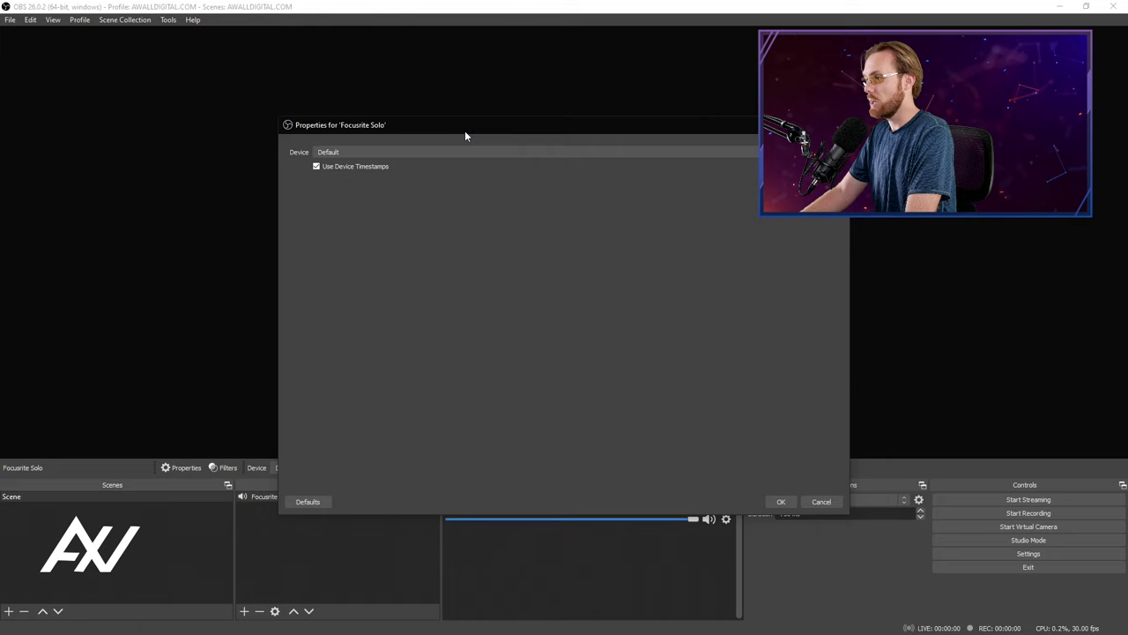
left_click_drag(464, 134, 215, 64)
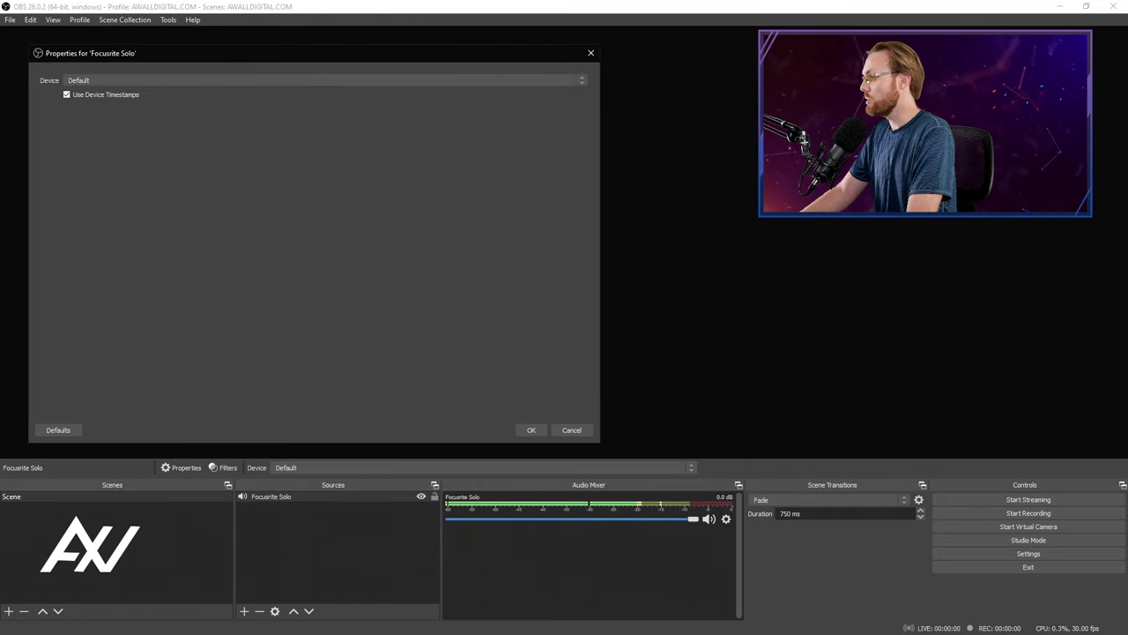
left_click(611, 96)
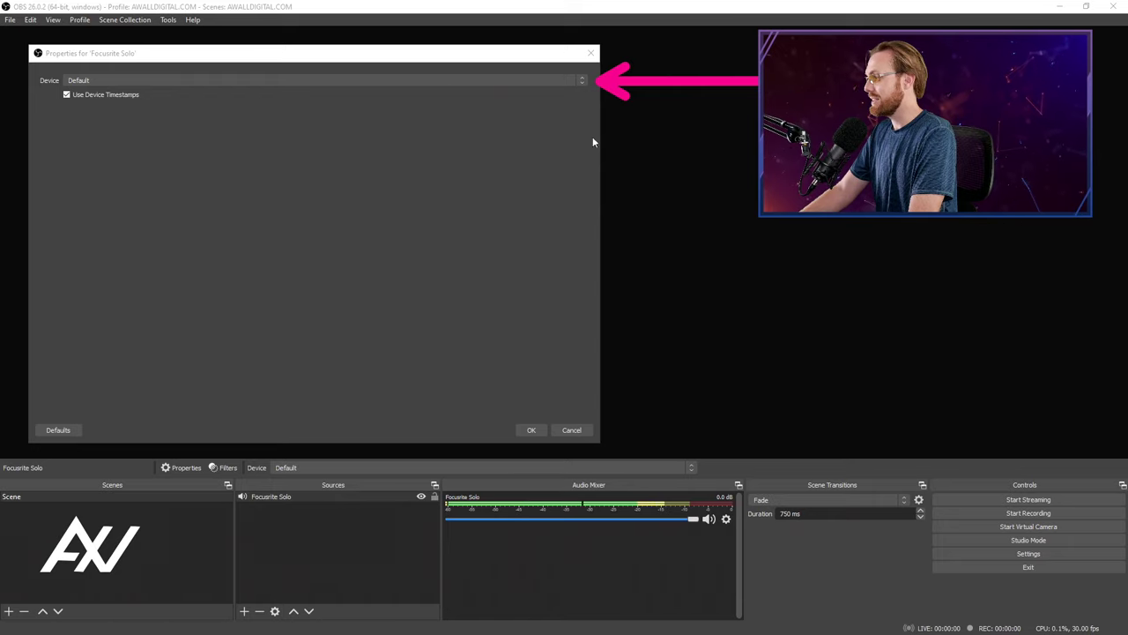
left_click(67, 96)
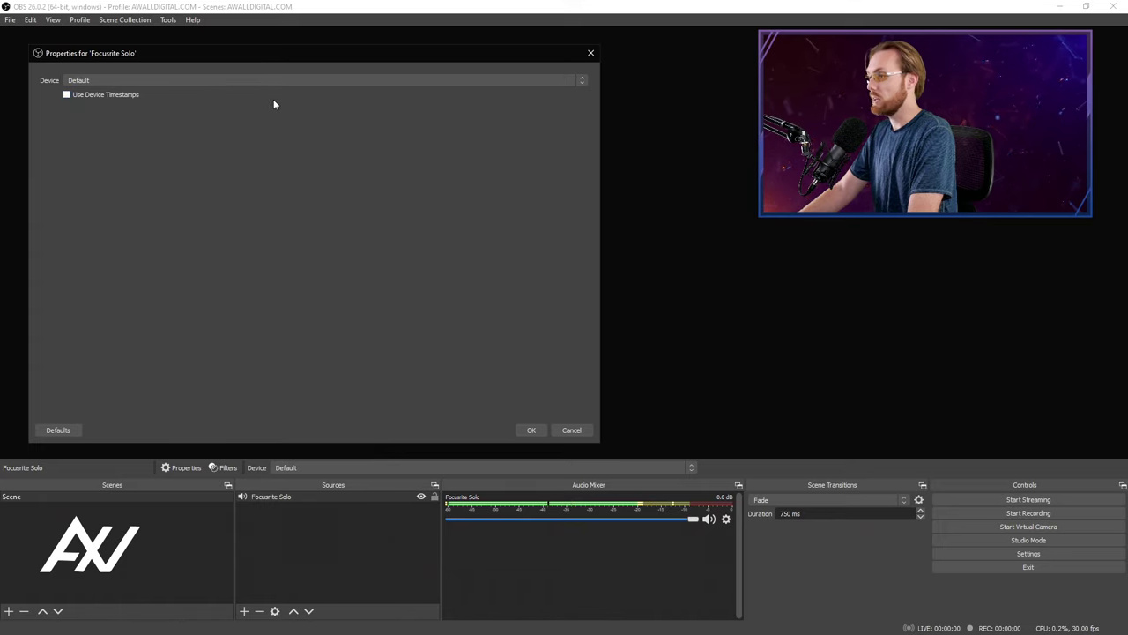
left_click(437, 81)
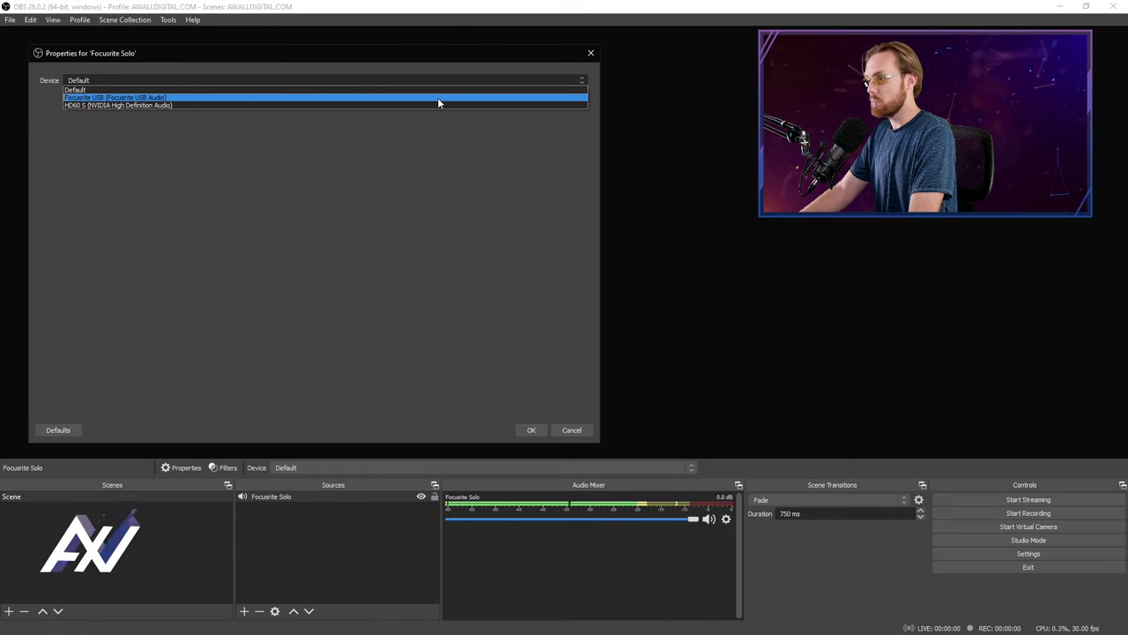
left_click(438, 98)
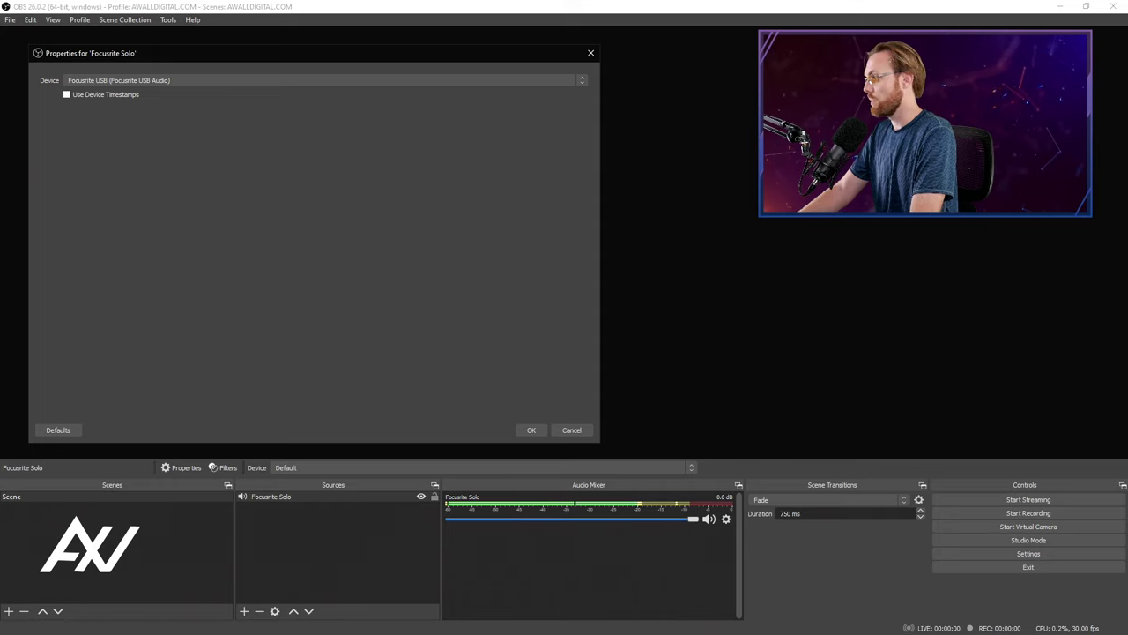
left_click(624, 377)
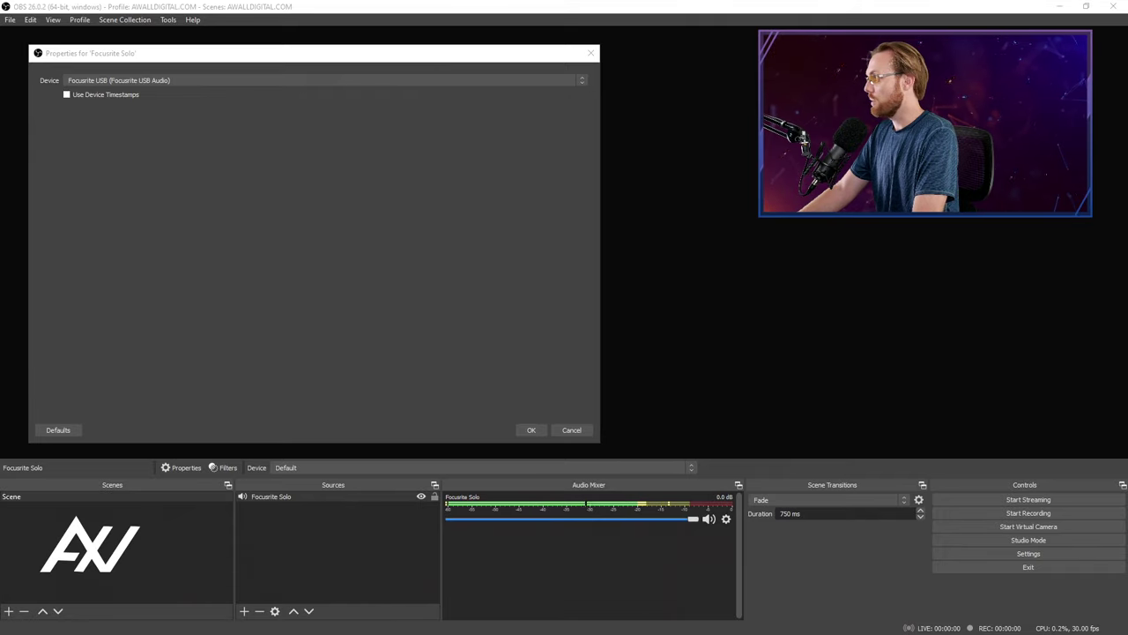
left_click_drag(485, 256, 1127, 150)
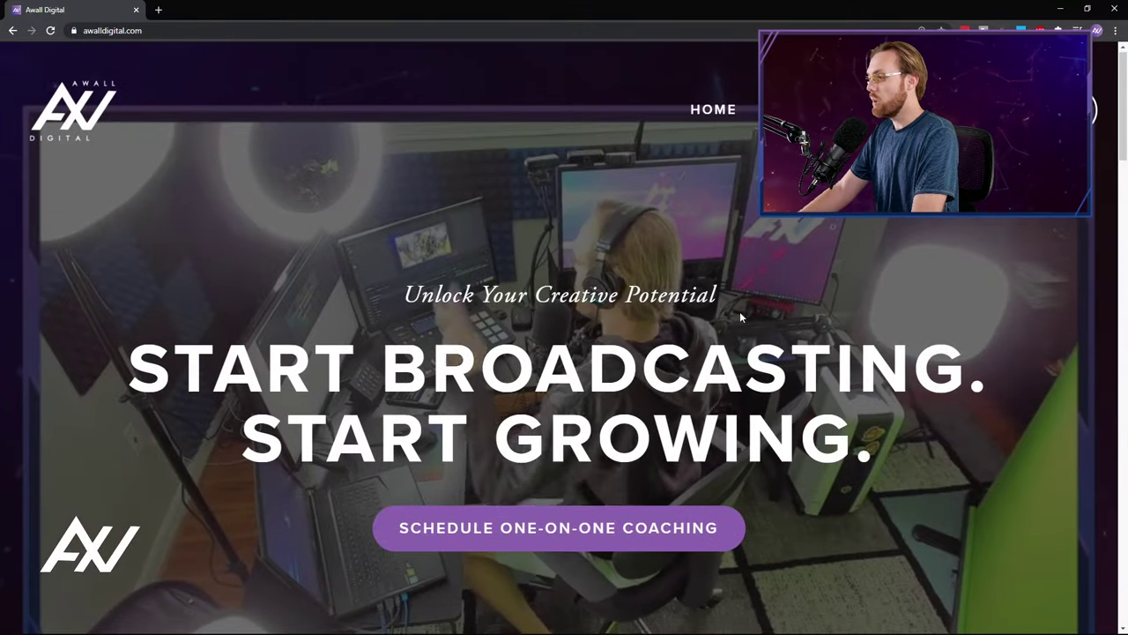
Step: Book the coaching call for Friday October 30 at 9:00pm, then scroll back to the top
scroll(744, 312, "down", 3)
scroll(757, 313, "up", 1)
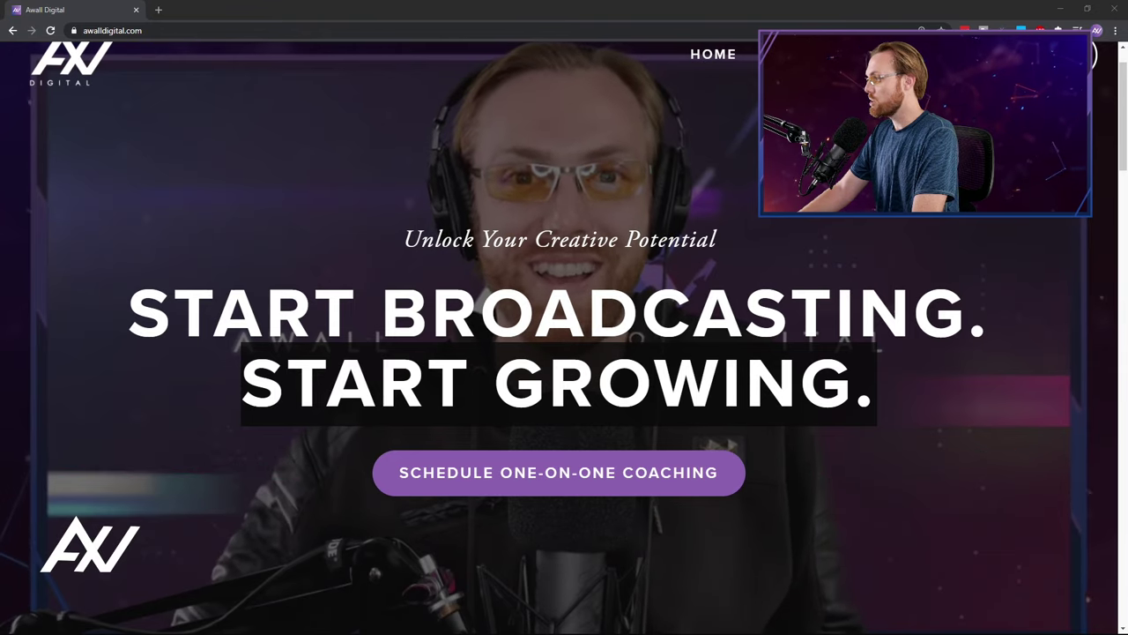
scroll(926, 280, "down", 8)
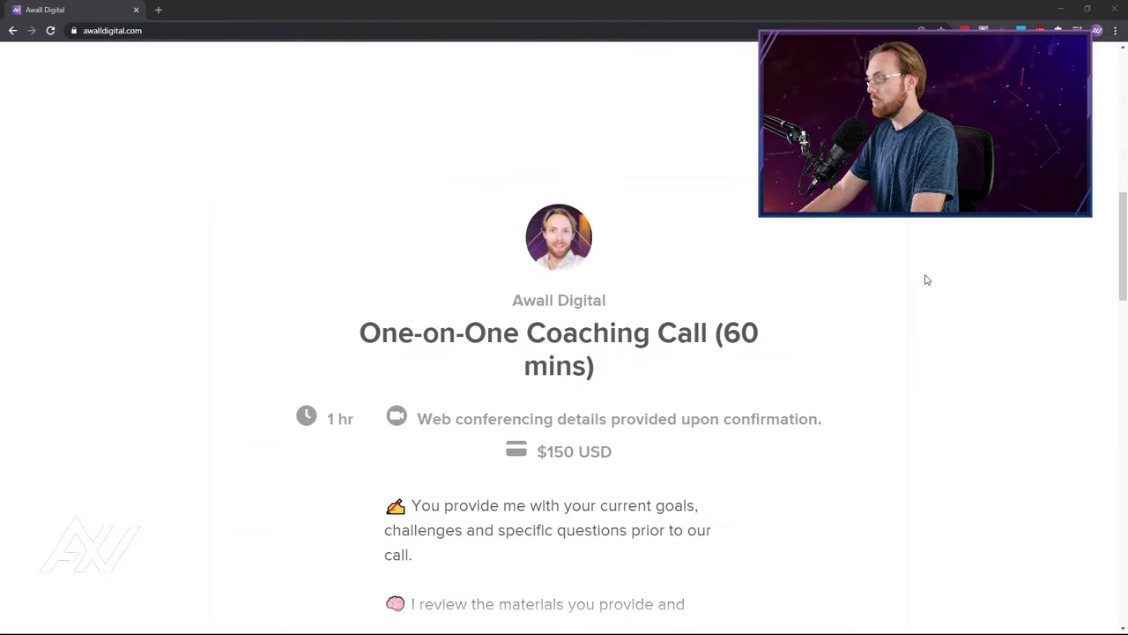
scroll(925, 279, "down", 5)
left_click(670, 513)
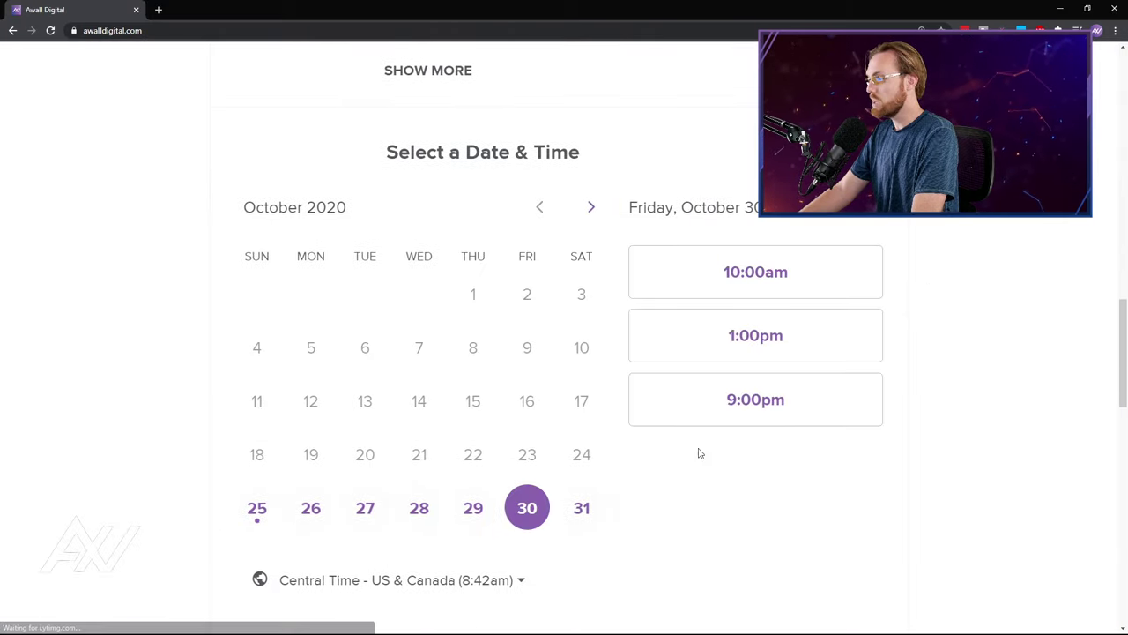
left_click(735, 405)
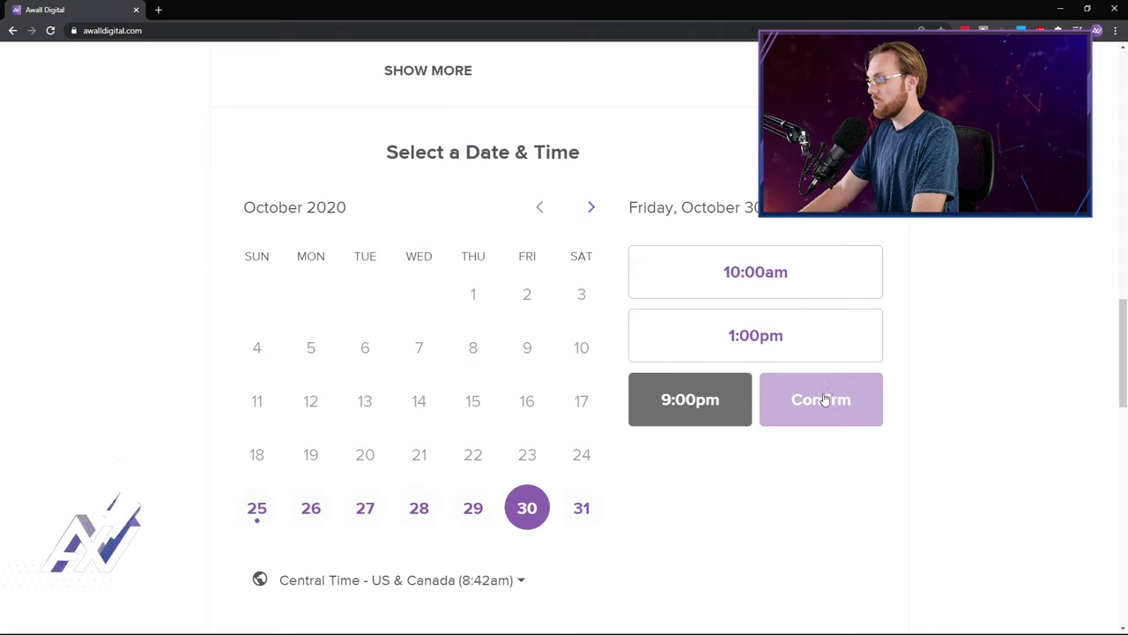
left_click(825, 396)
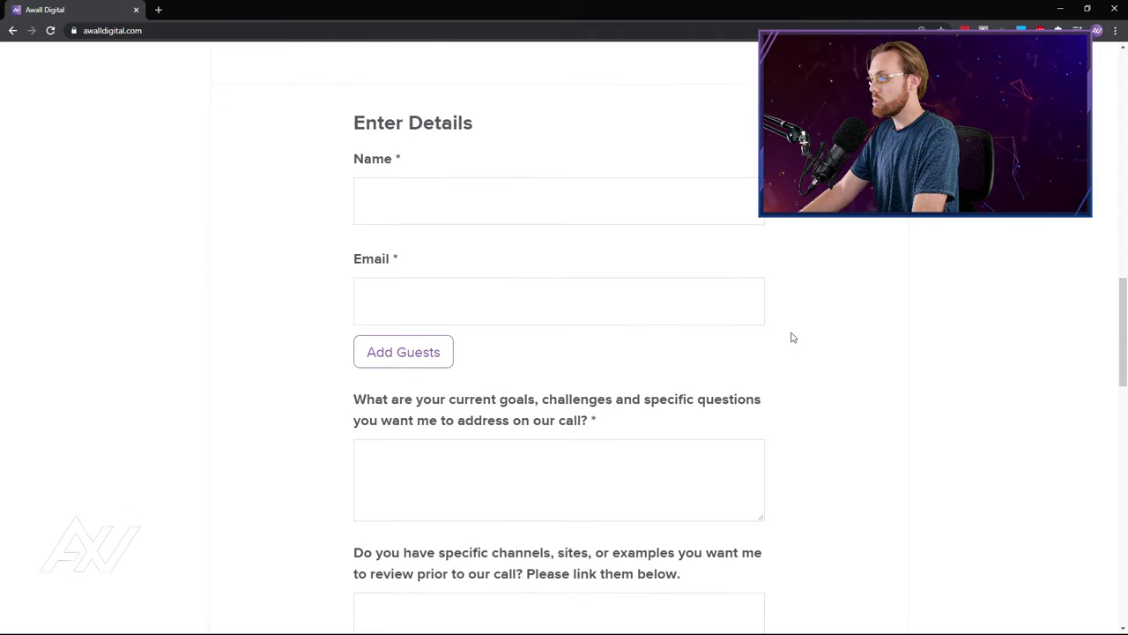
scroll(793, 335, "up", 10)
scroll(795, 333, "up", 2)
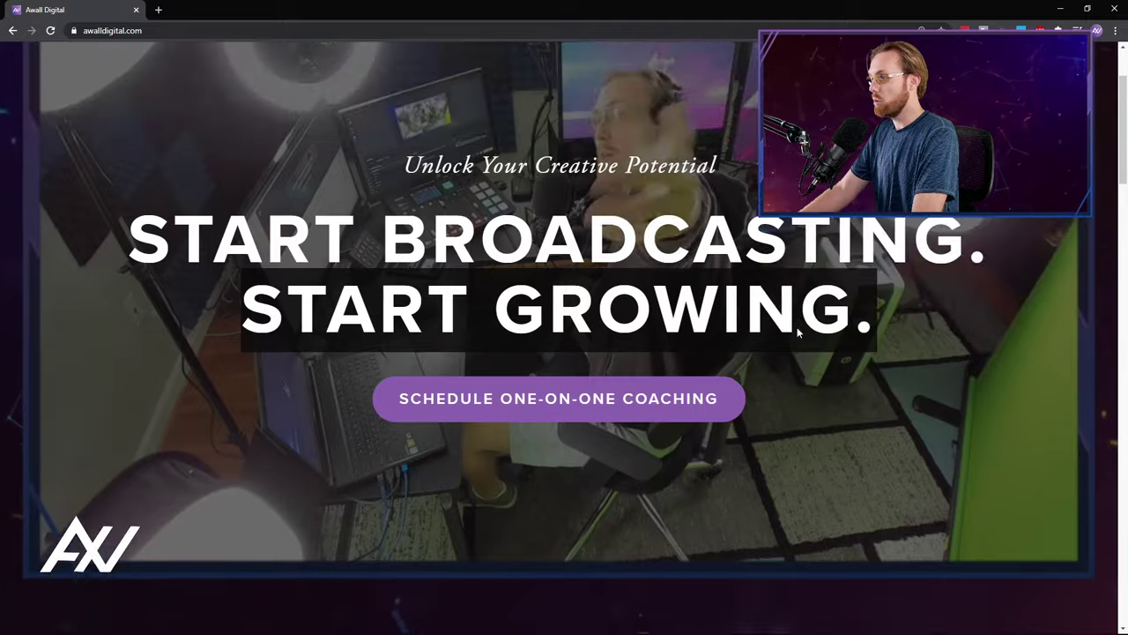